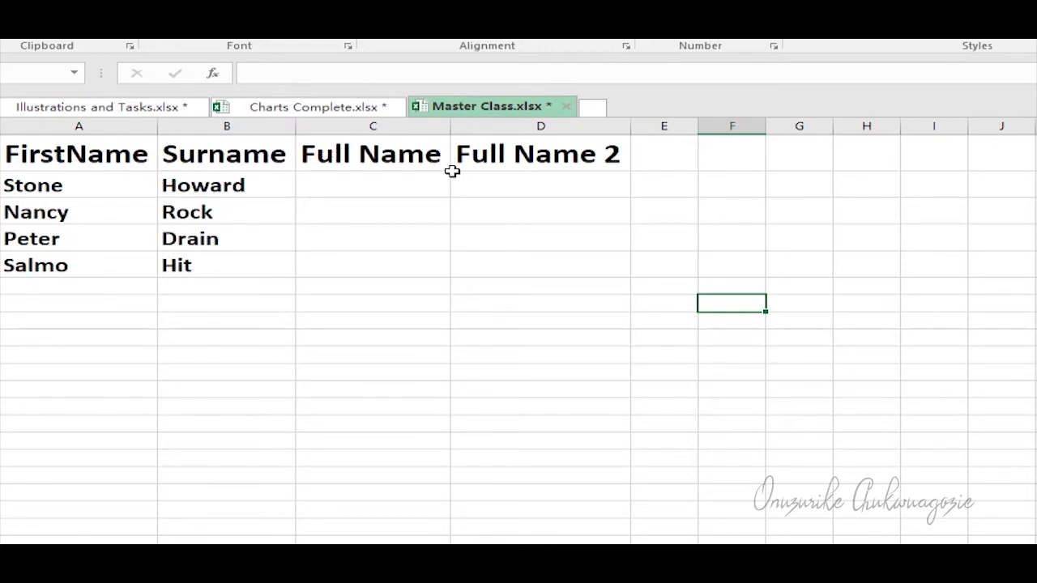
Step: Enter =CONCATENATE(A2,B2) in cell C2 to join the first name and surname under Full Name
left_click(333, 185)
type("=CON")
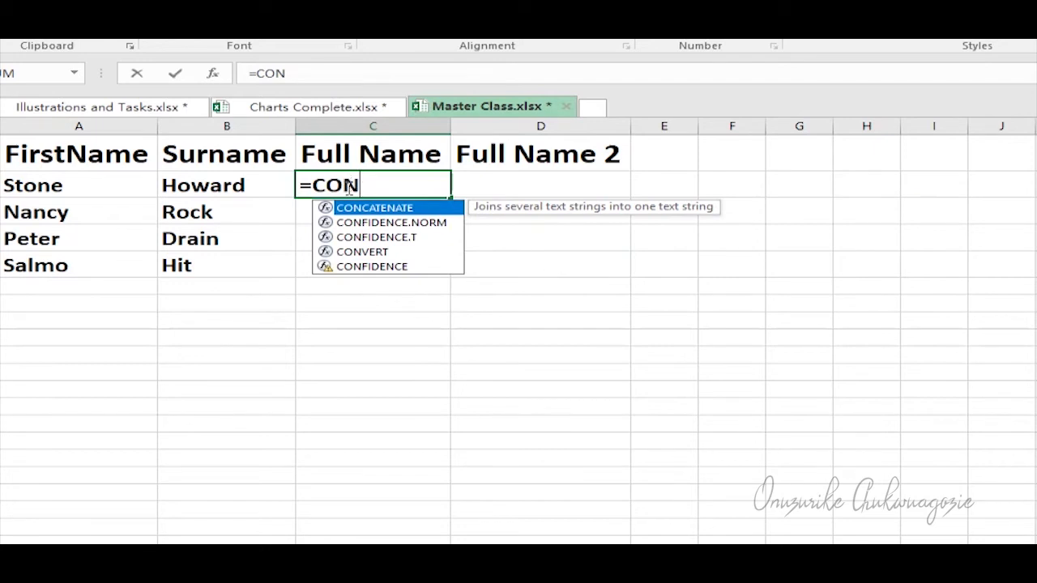
double_click(391, 211)
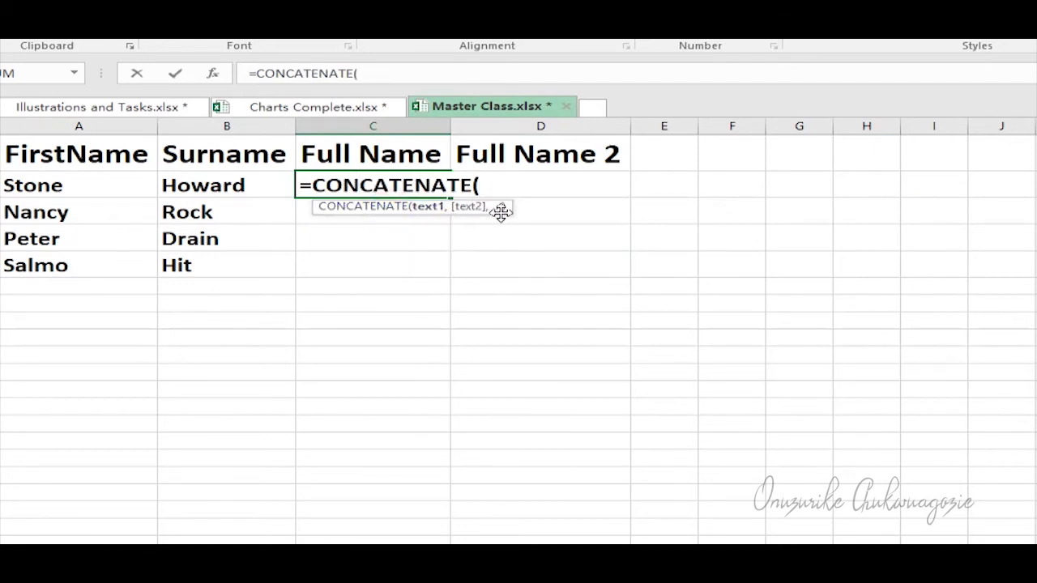
left_click(84, 185)
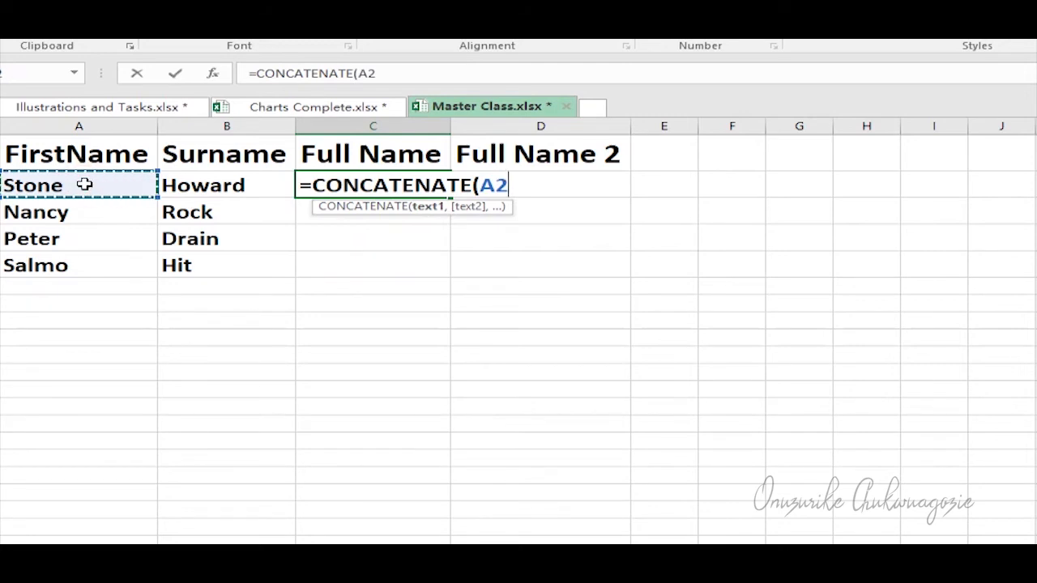
type(",")
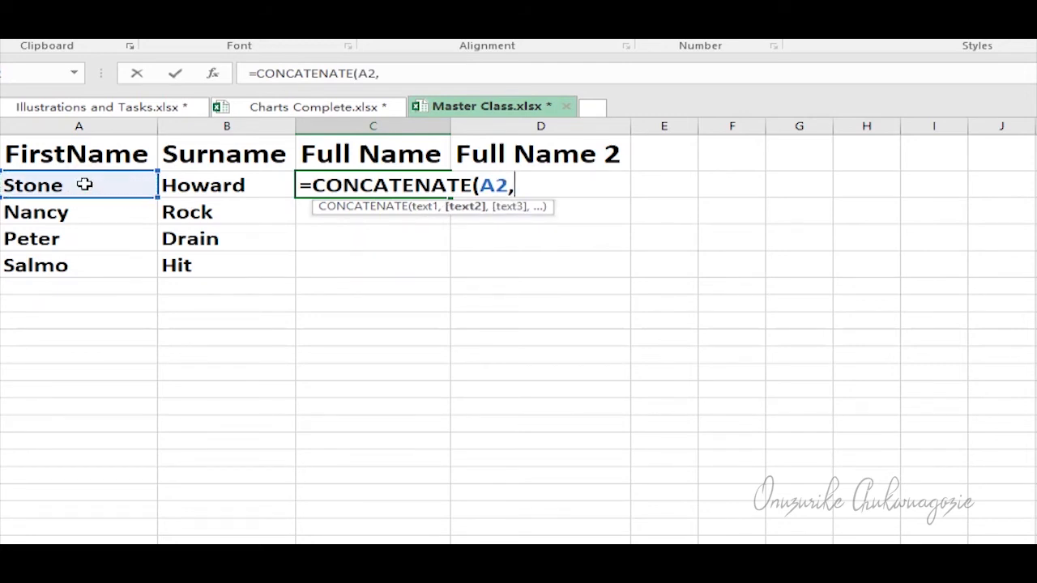
left_click(213, 186)
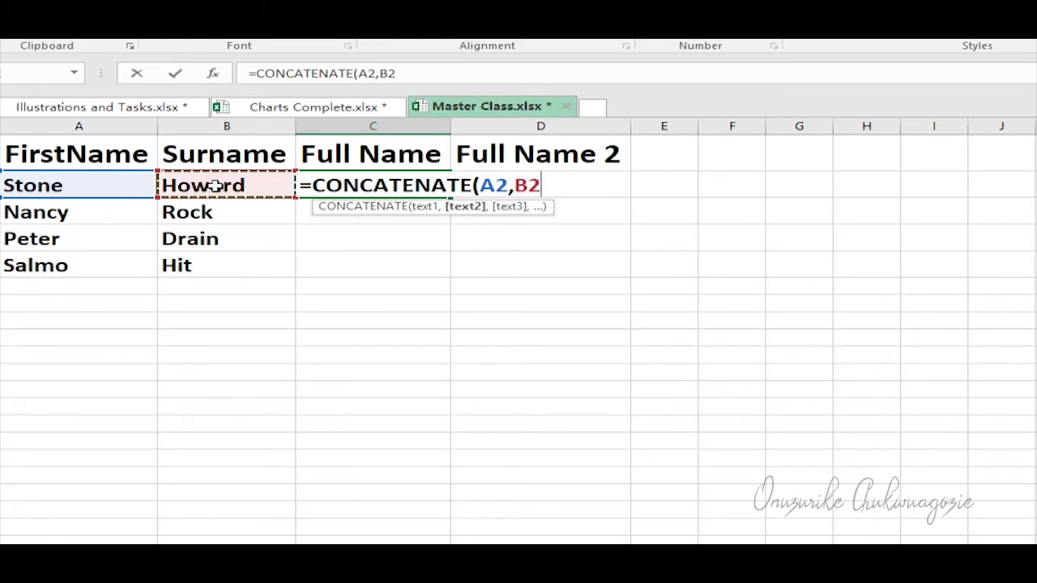
type(")")
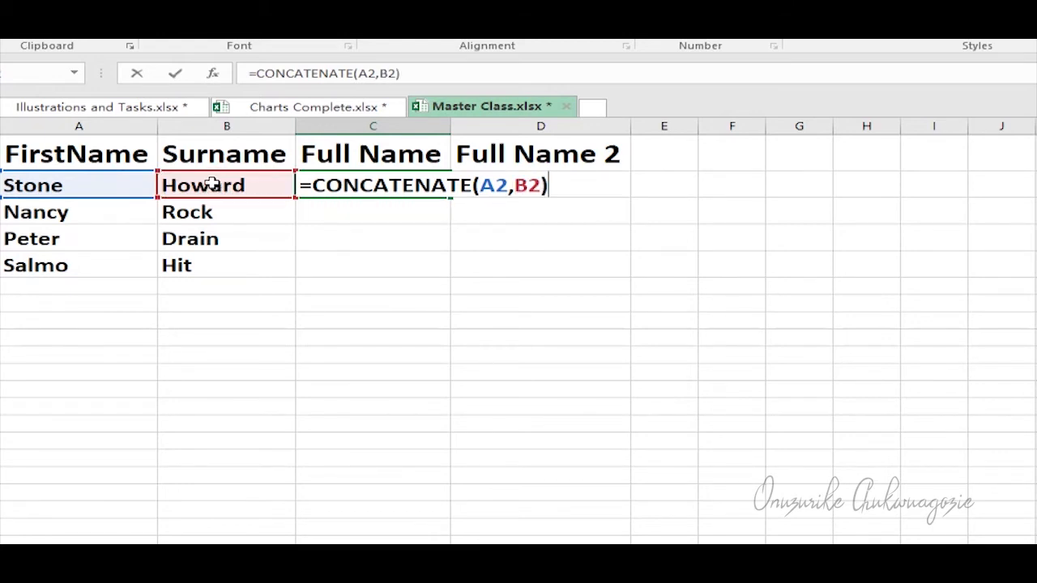
key("Return")
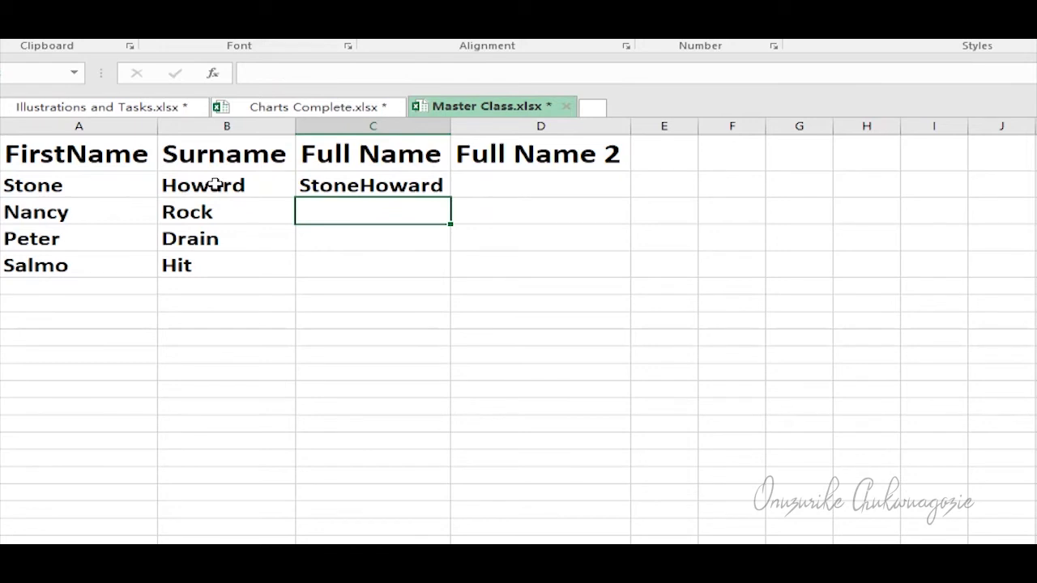
Step: Edit the C2 formula to =CONCATENATE(A2," ",B2) so a space separates the first name and surname
left_click(335, 183)
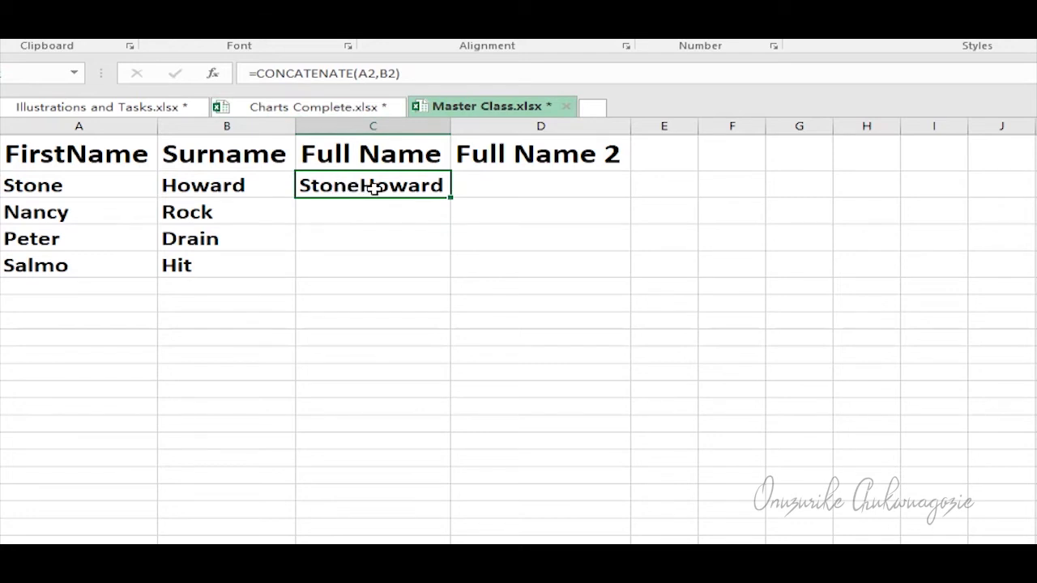
left_click(377, 75)
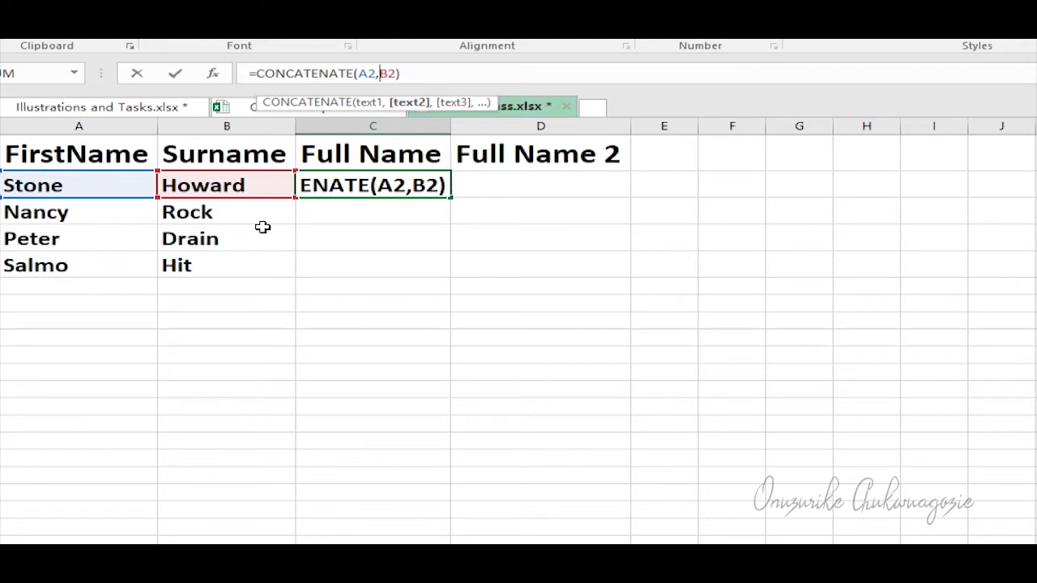
type("\"")
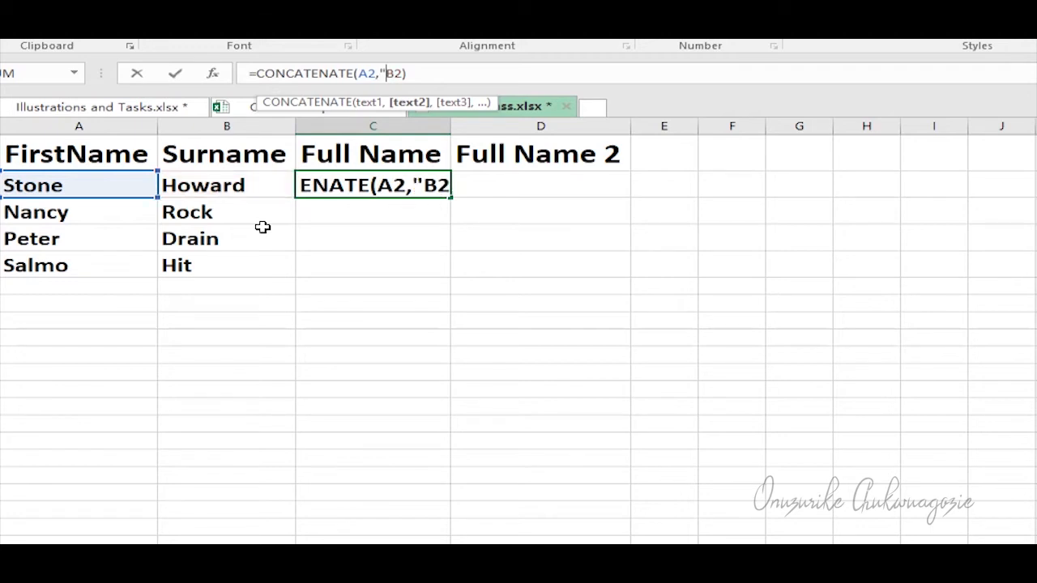
type("\"")
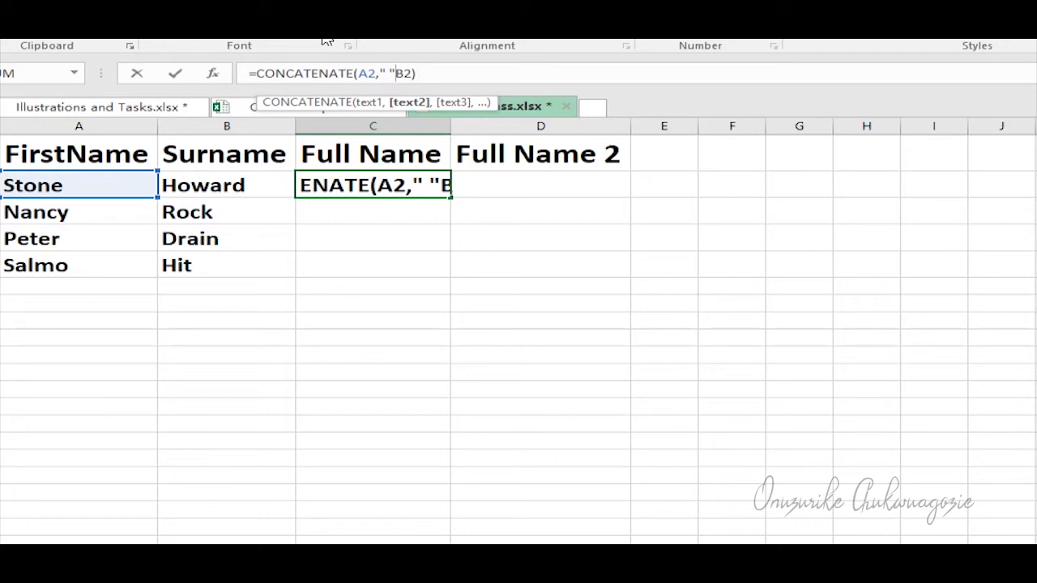
type(",")
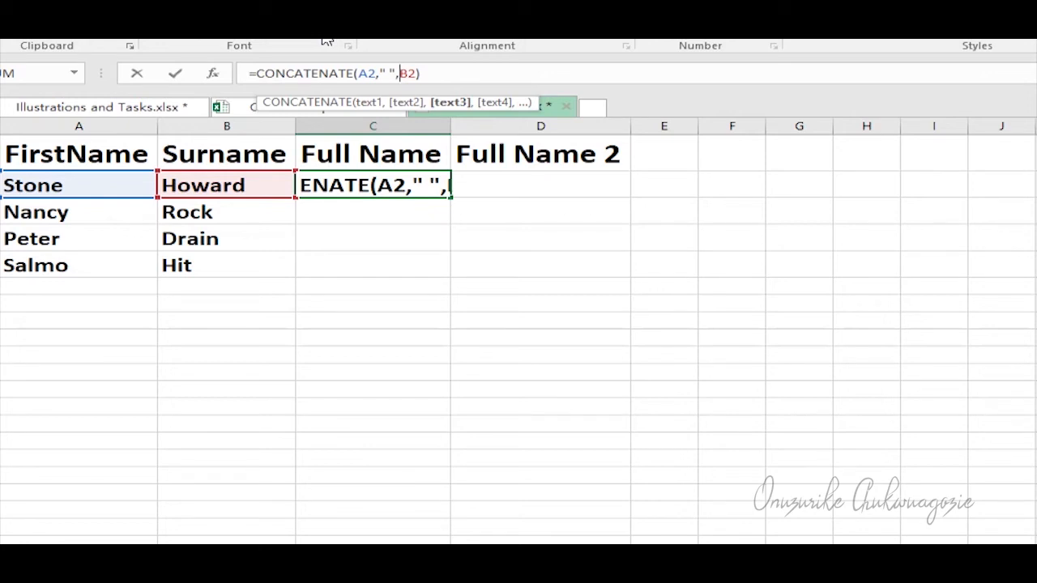
key("Return")
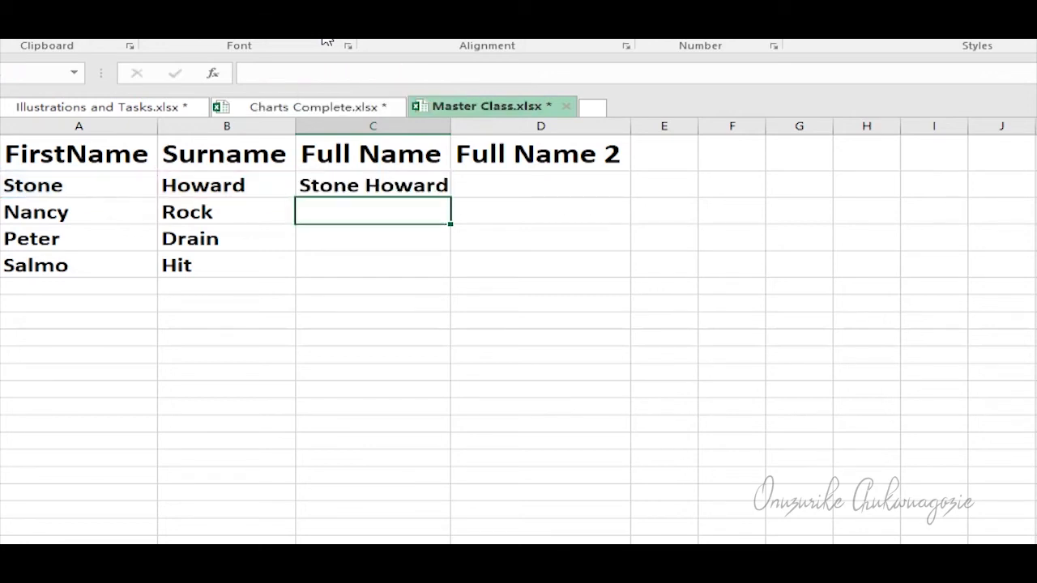
left_click(344, 185)
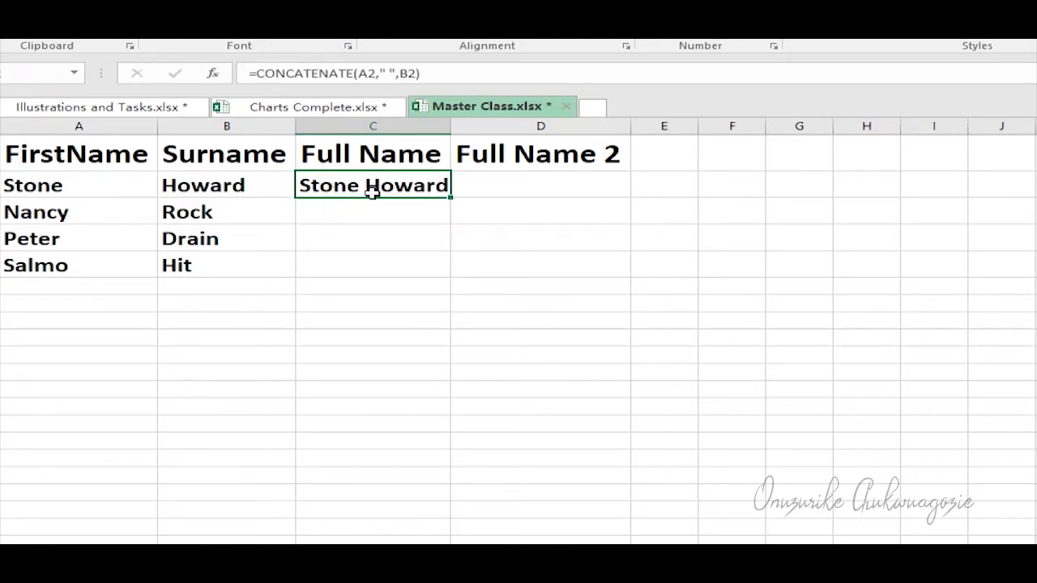
Step: Enter =A2&B2 in cell D2 to join the two names with the ampersand operator under Full Name 2
left_click(479, 182)
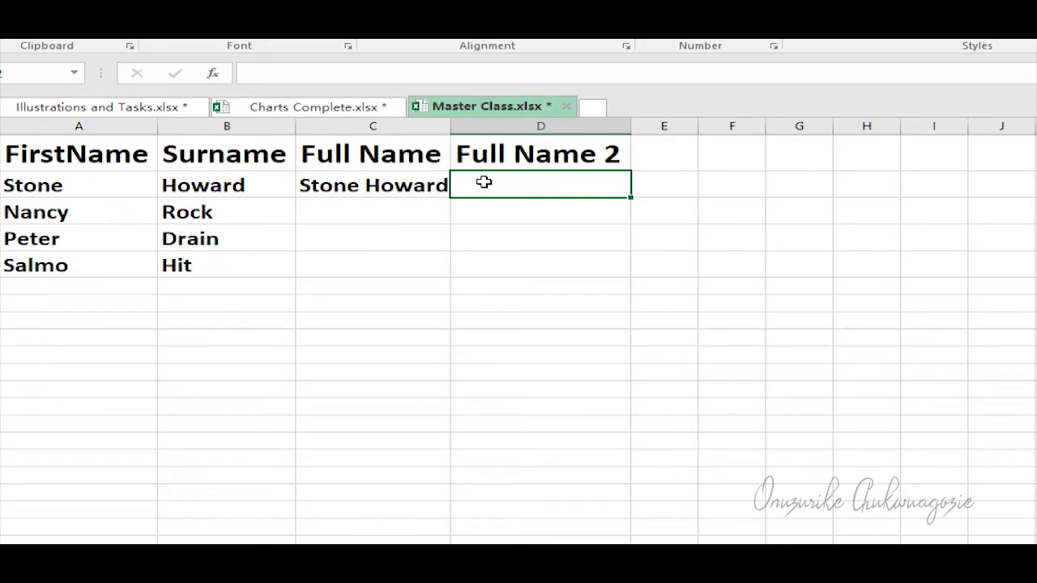
type("=")
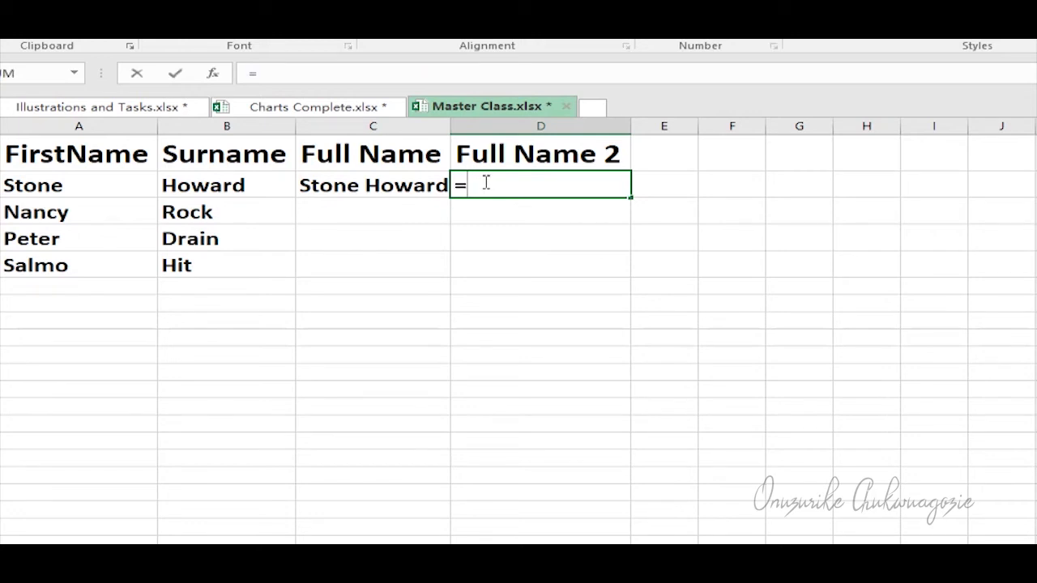
left_click(89, 185)
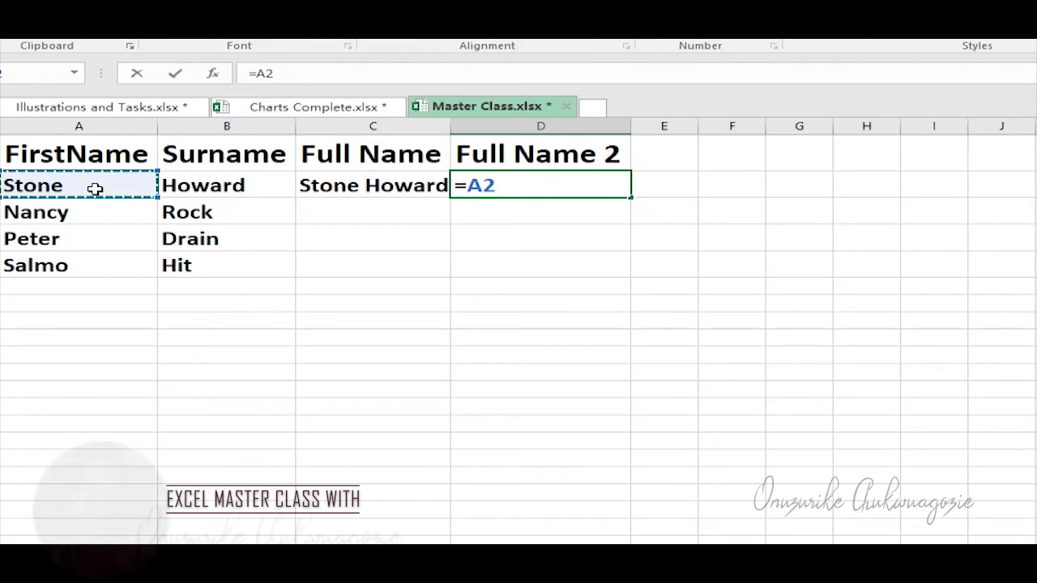
type("&")
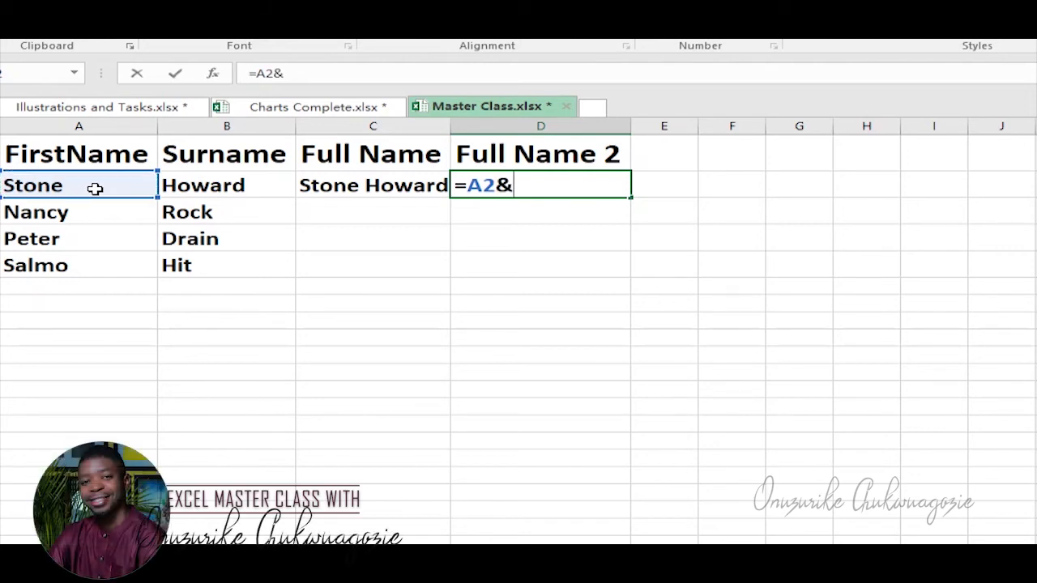
left_click(195, 185)
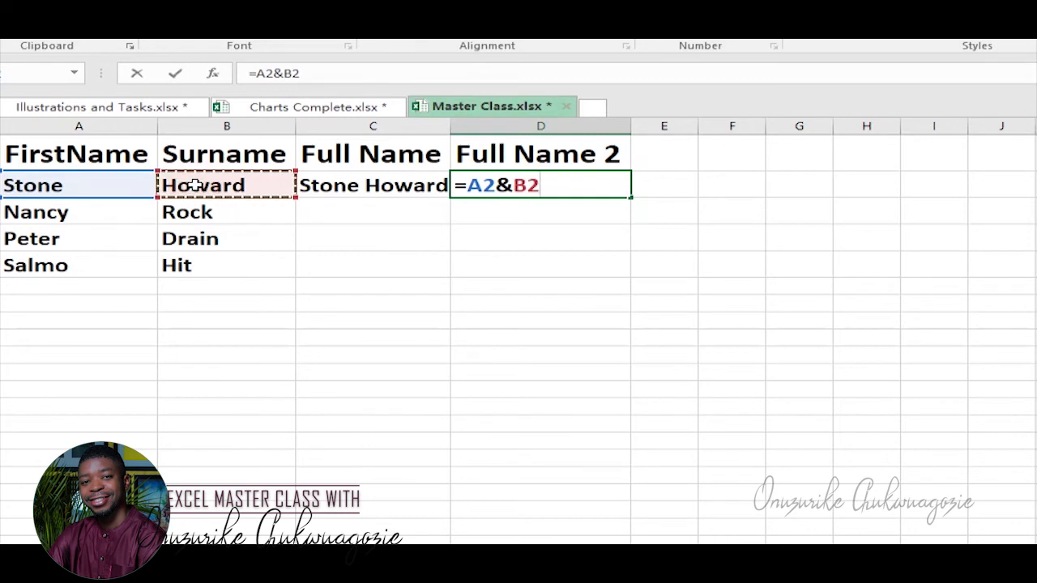
key("Return")
Step: Edit the D2 formula to =A2&" "&B2 so a space separates the joined names
left_click(474, 185)
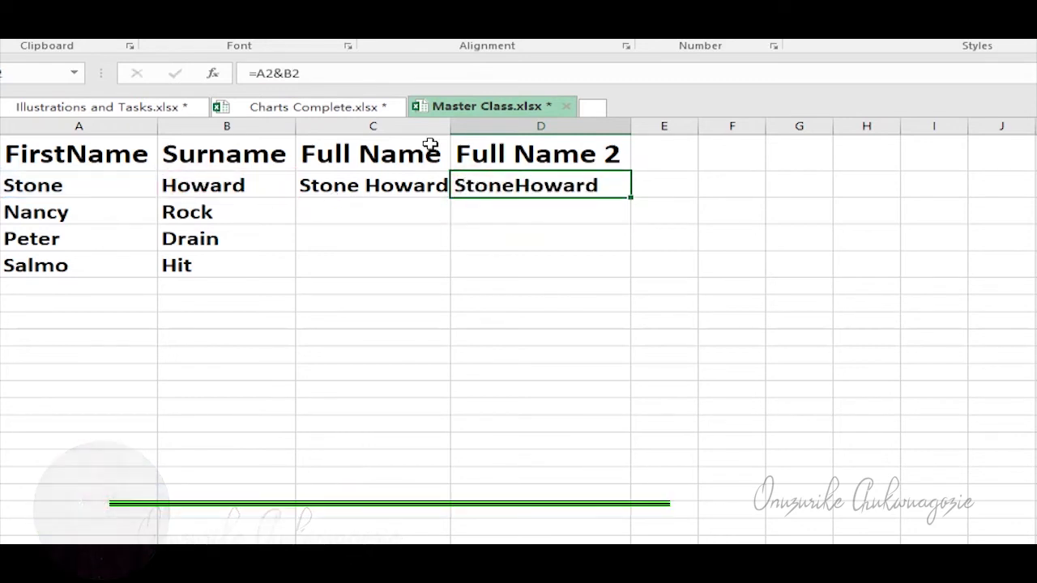
left_click(284, 73)
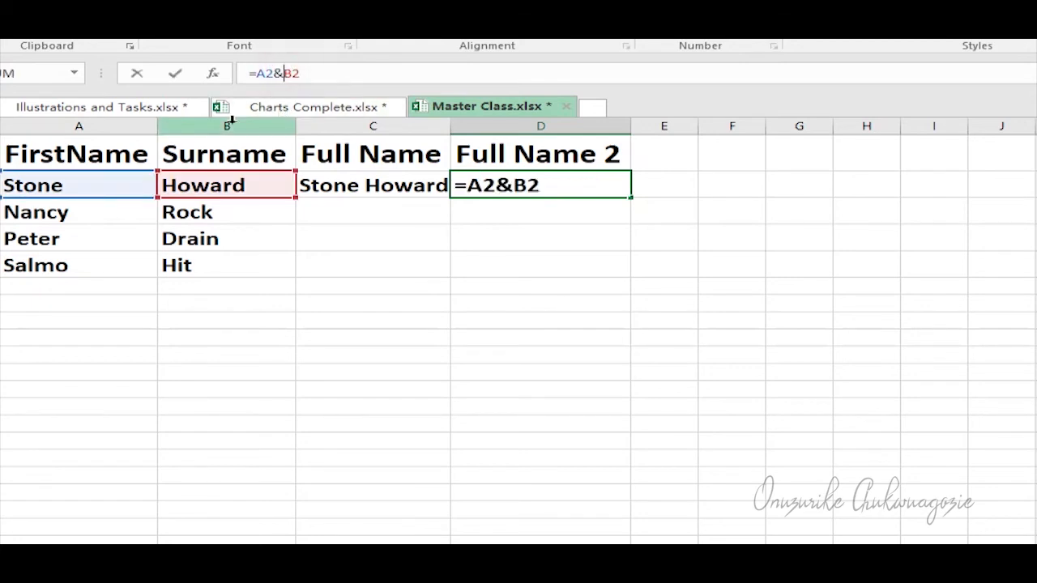
type("\"")
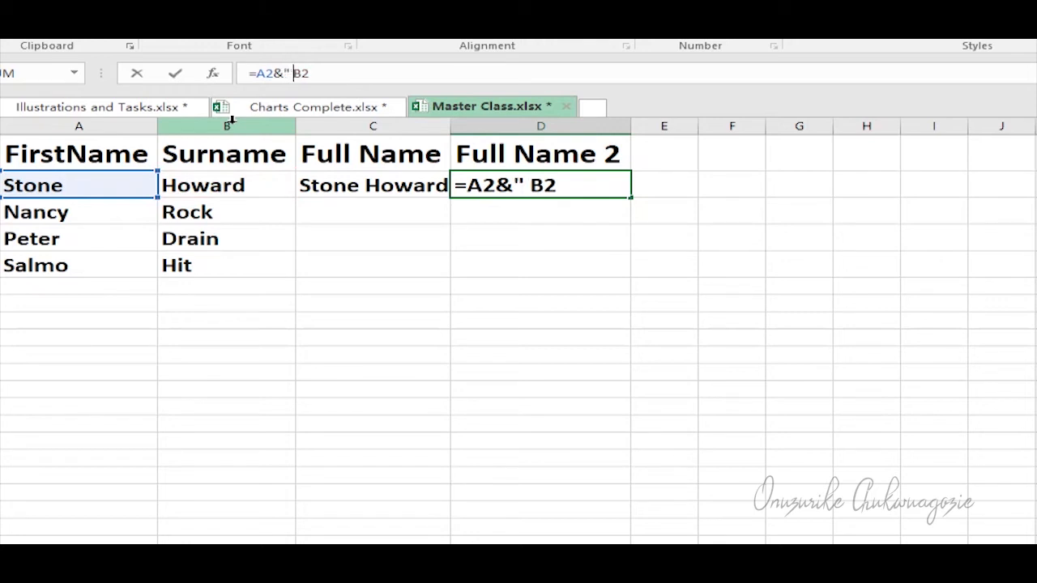
type(" \"")
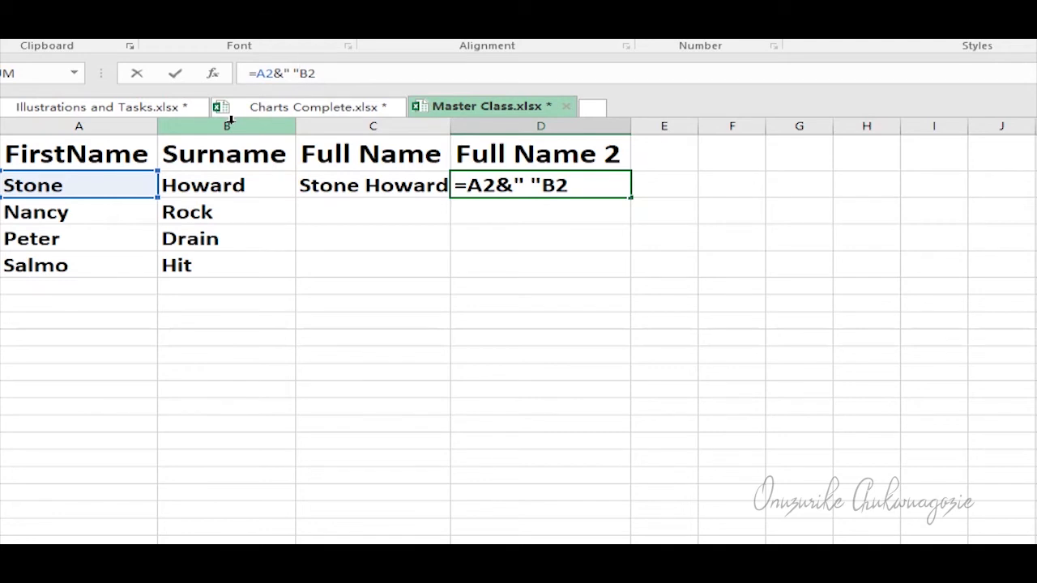
type("&")
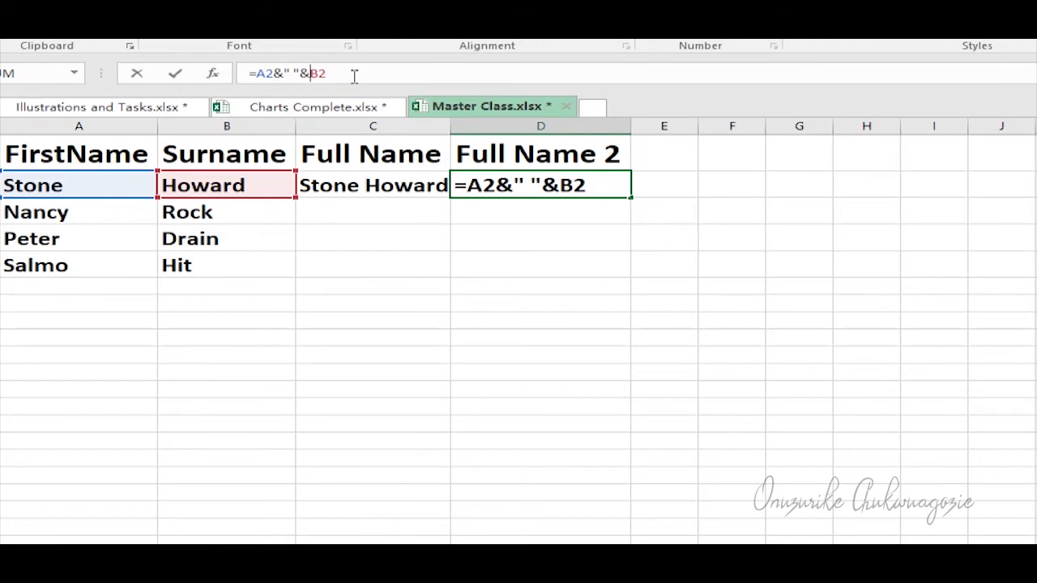
key("Return")
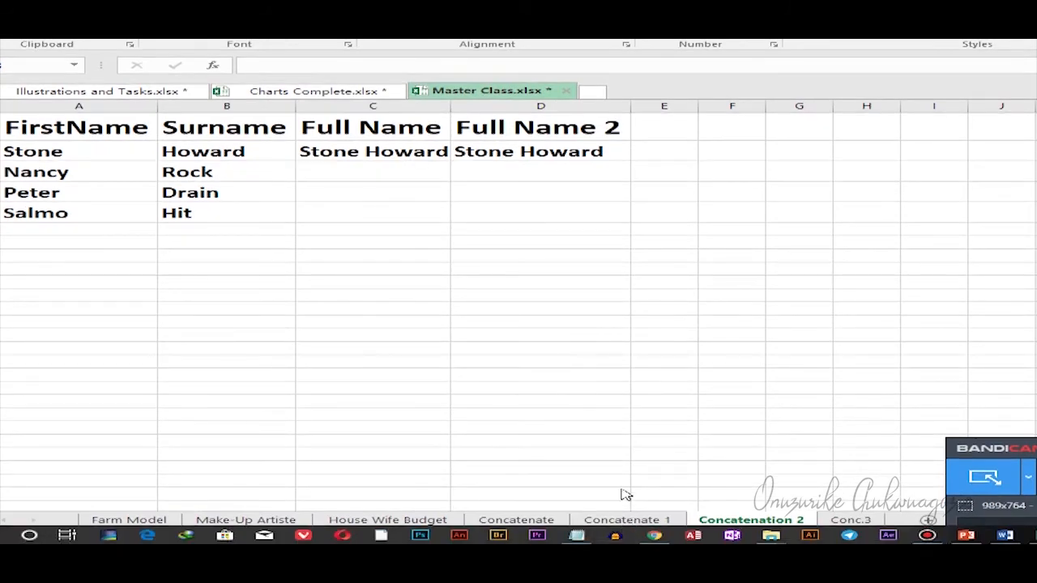
Step: On the Concatenate 1 sheet, begin the first Statement formula in D3 with =A3&" is "&B3
left_click(627, 520)
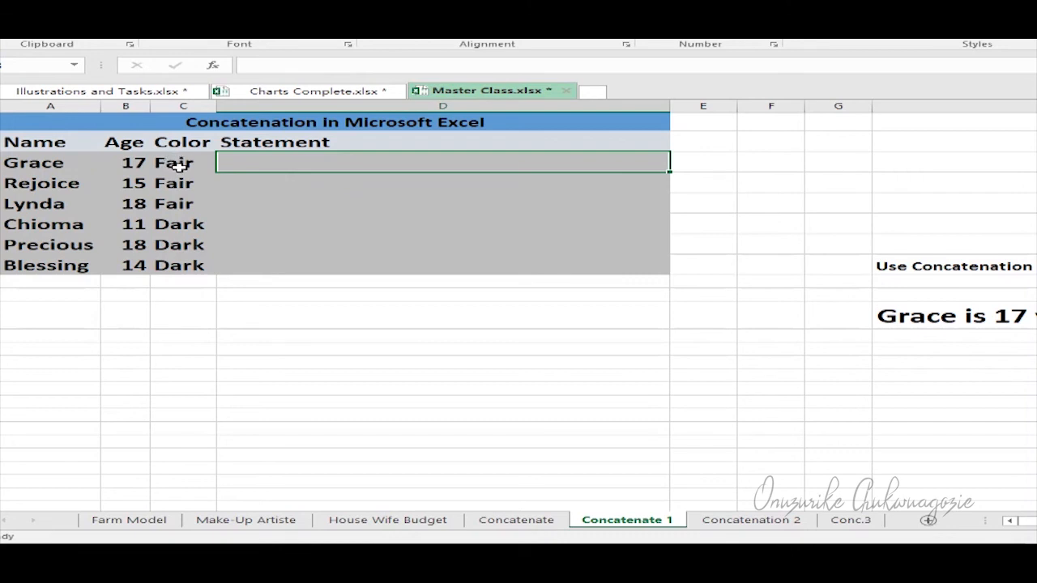
left_click(296, 164)
type("=")
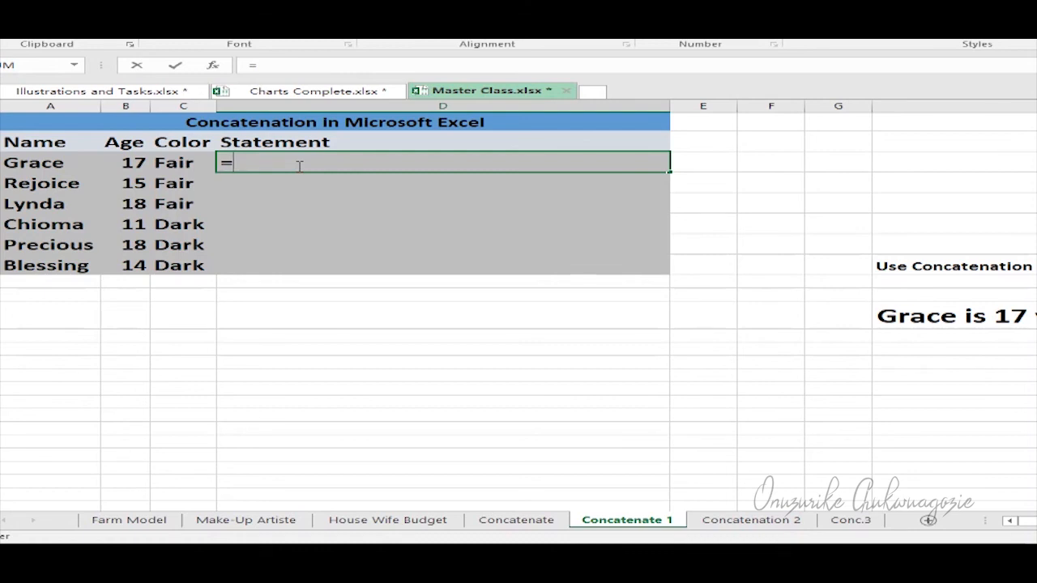
left_click(31, 163)
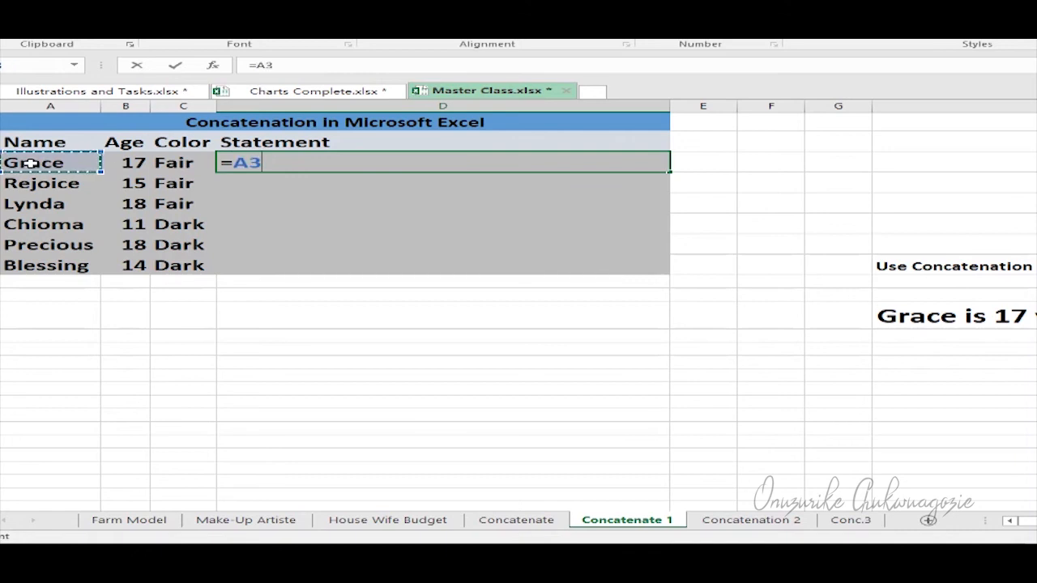
type("&")
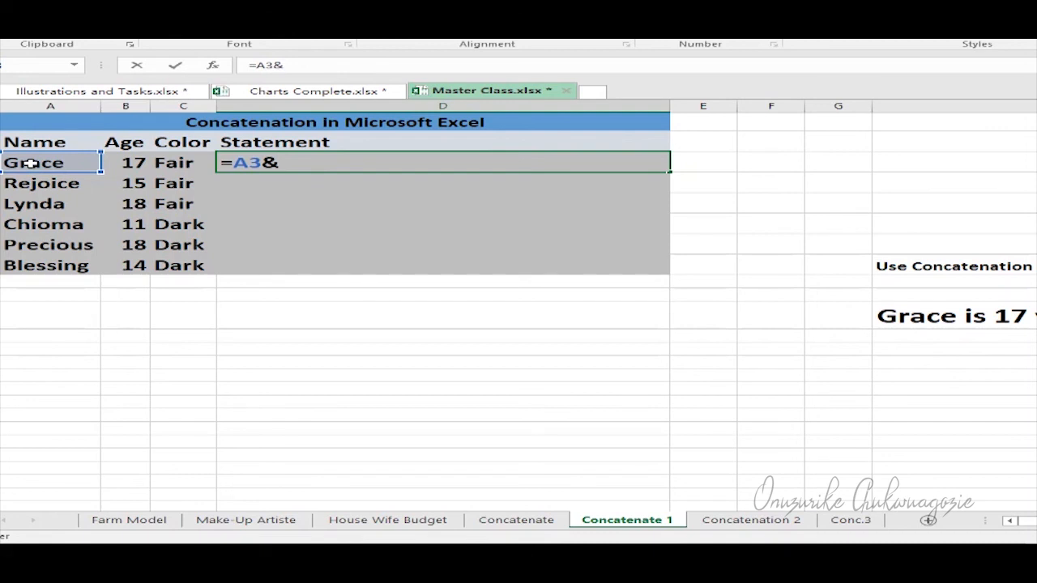
type("\" I")
key("BackSpace")
type("is")
type("\"&")
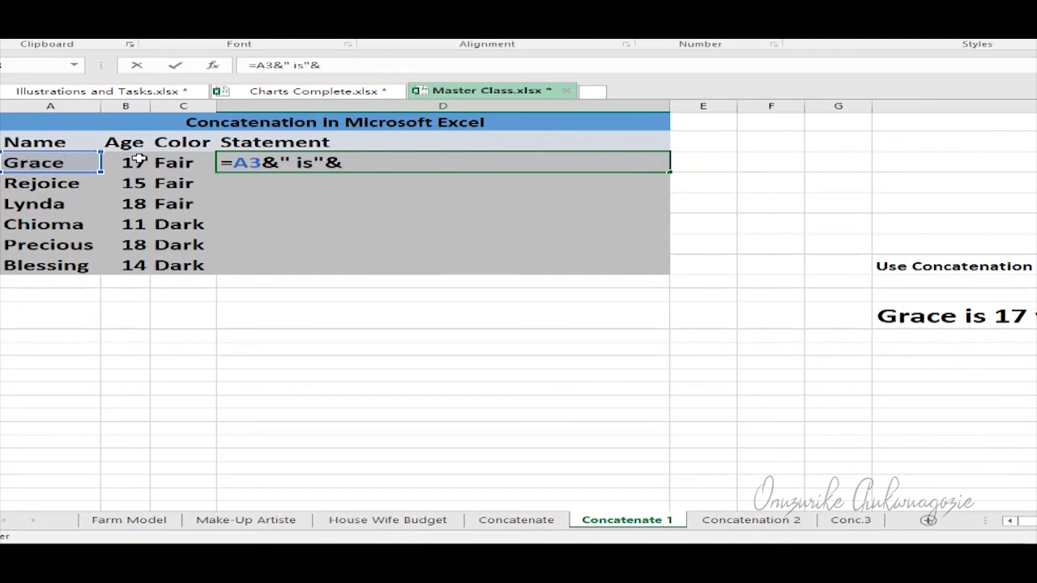
left_click(312, 161)
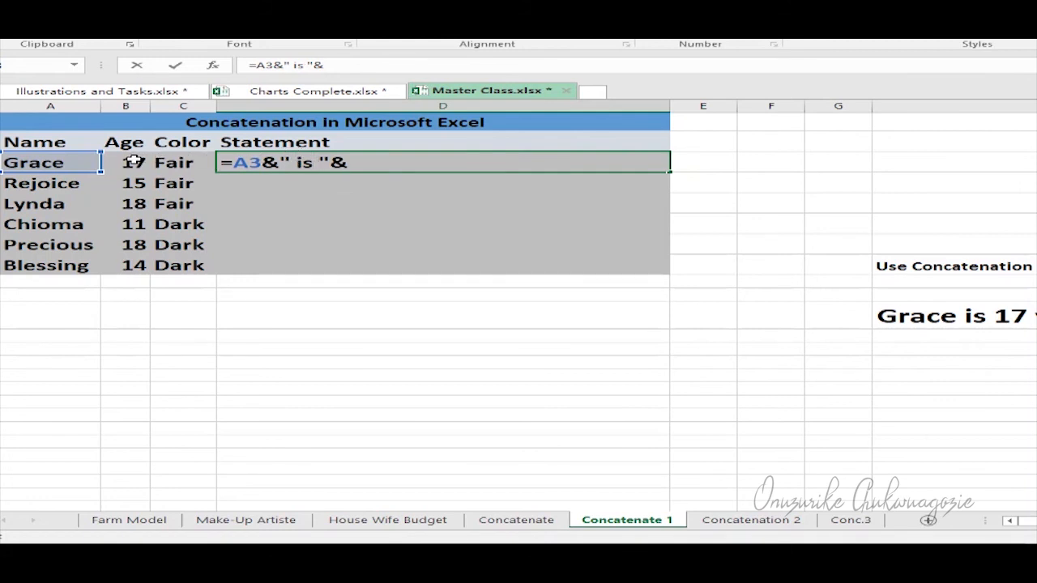
left_click(375, 162)
left_click(132, 162)
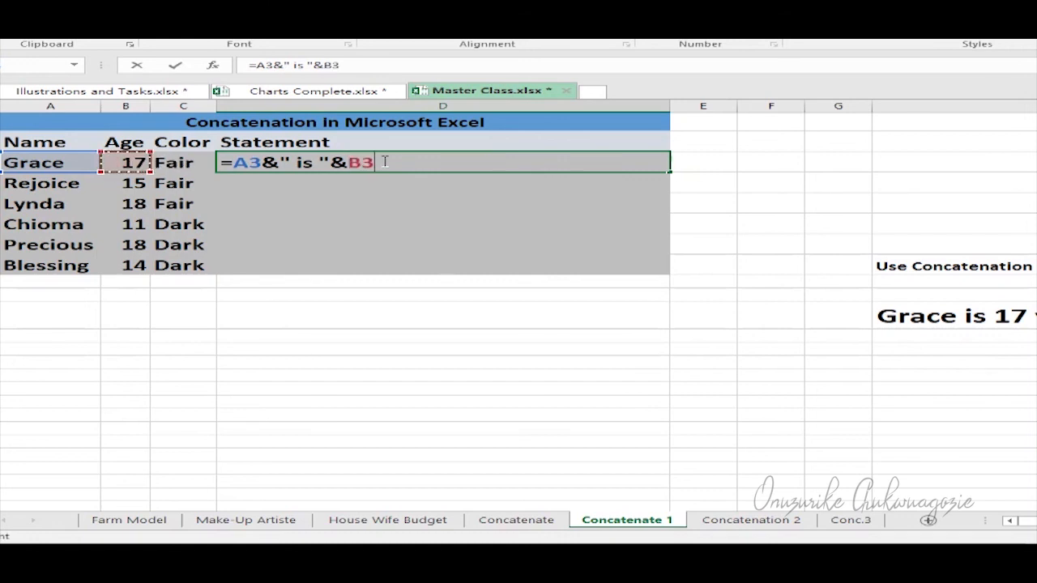
Step: Complete the D3 formula by appending &"years old. She is "&C3 after B3 and enter it
type("&")
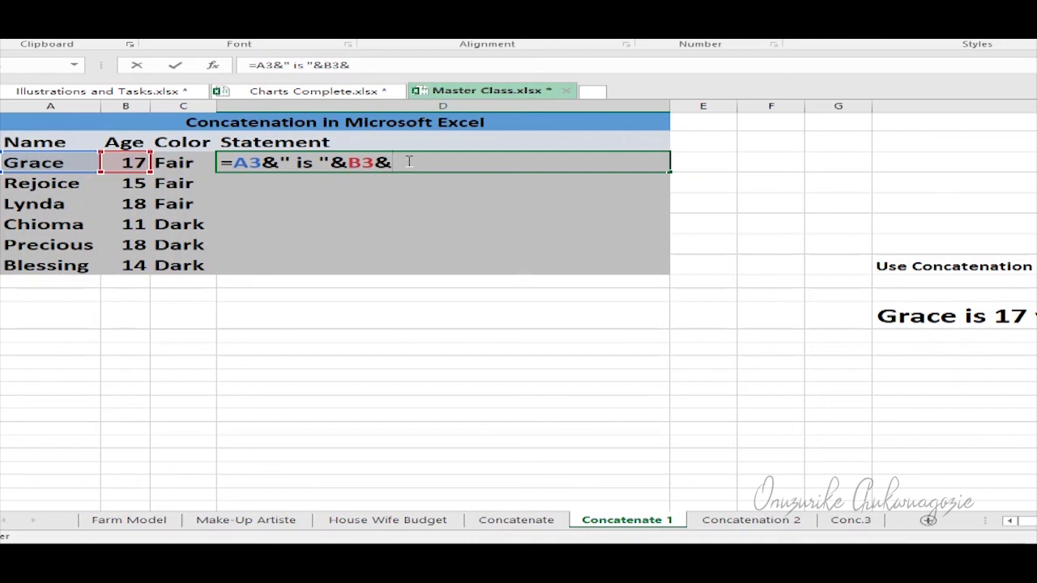
type("\"")
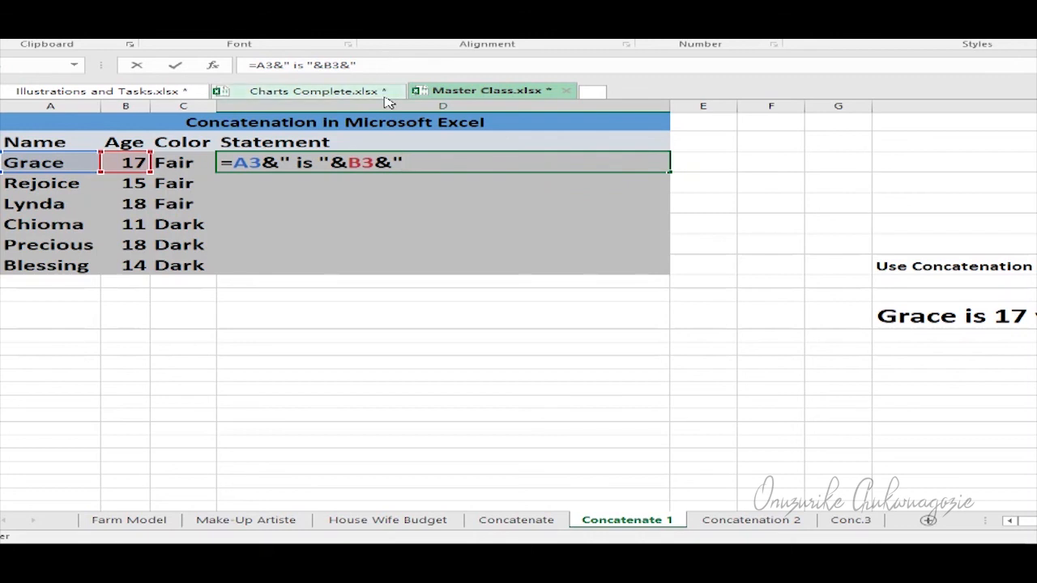
type("years")
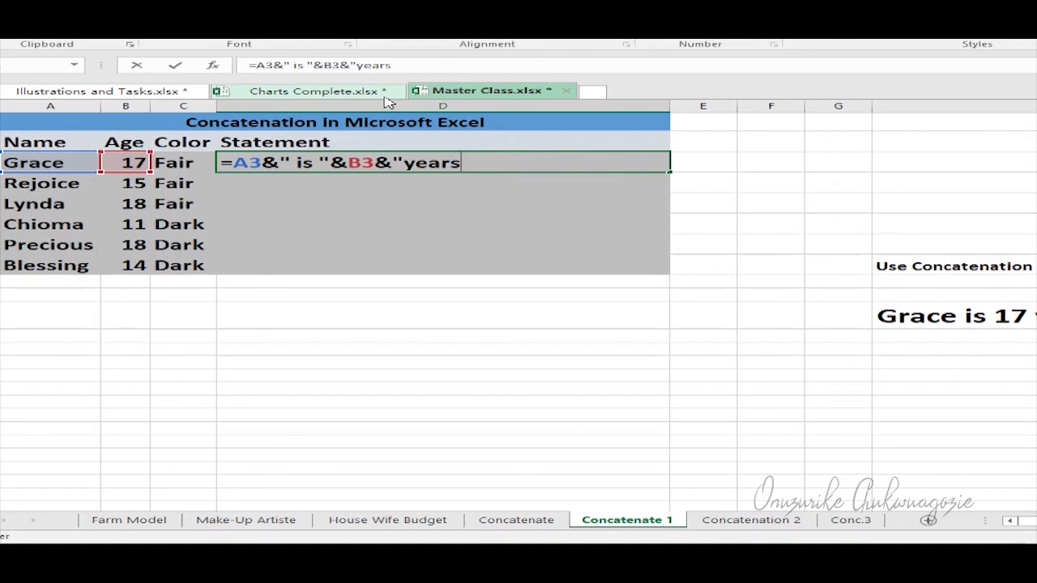
type(" old. S")
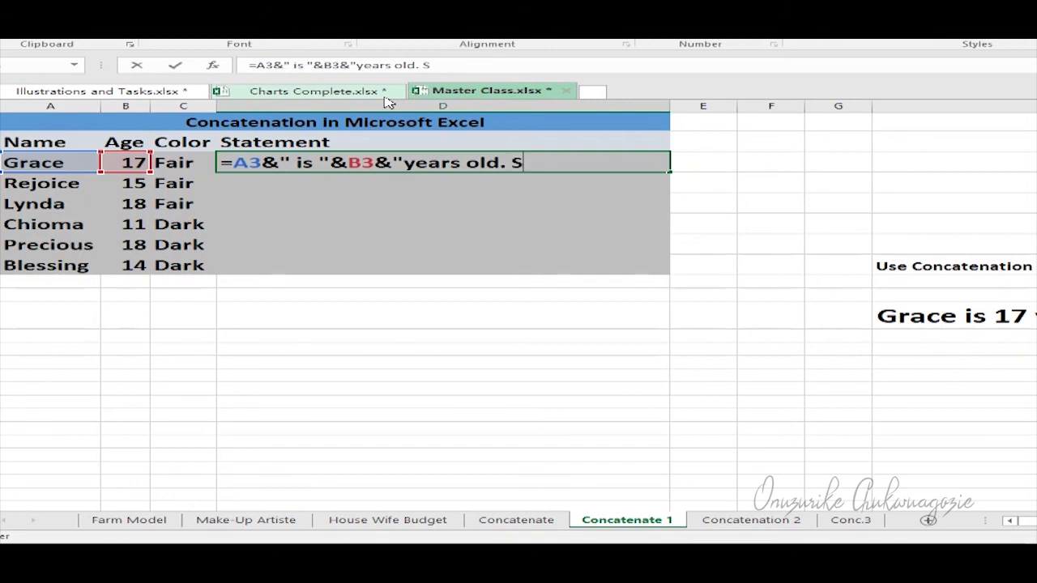
type("he is")
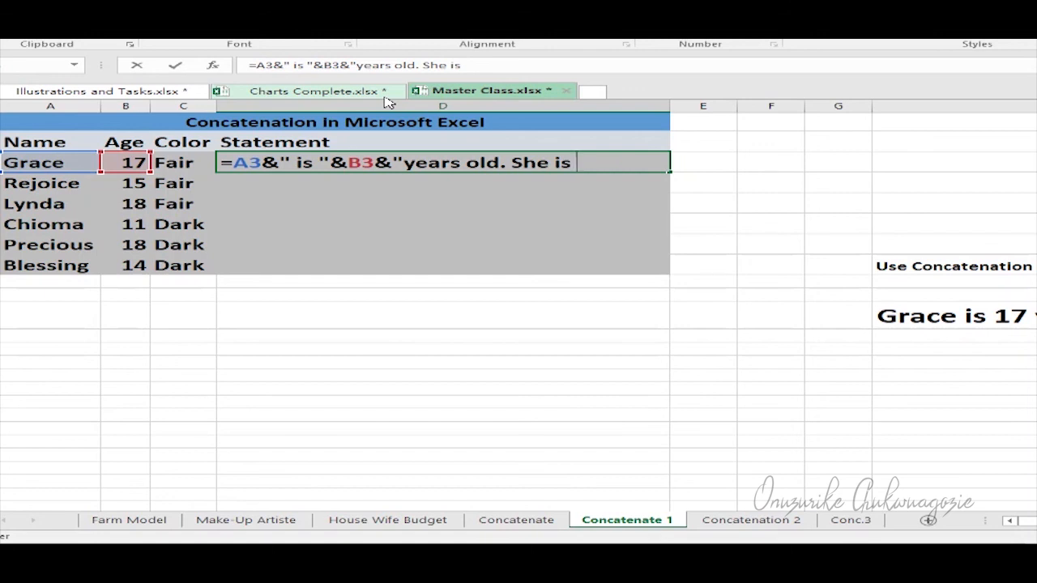
type(" \"&")
left_click(183, 163)
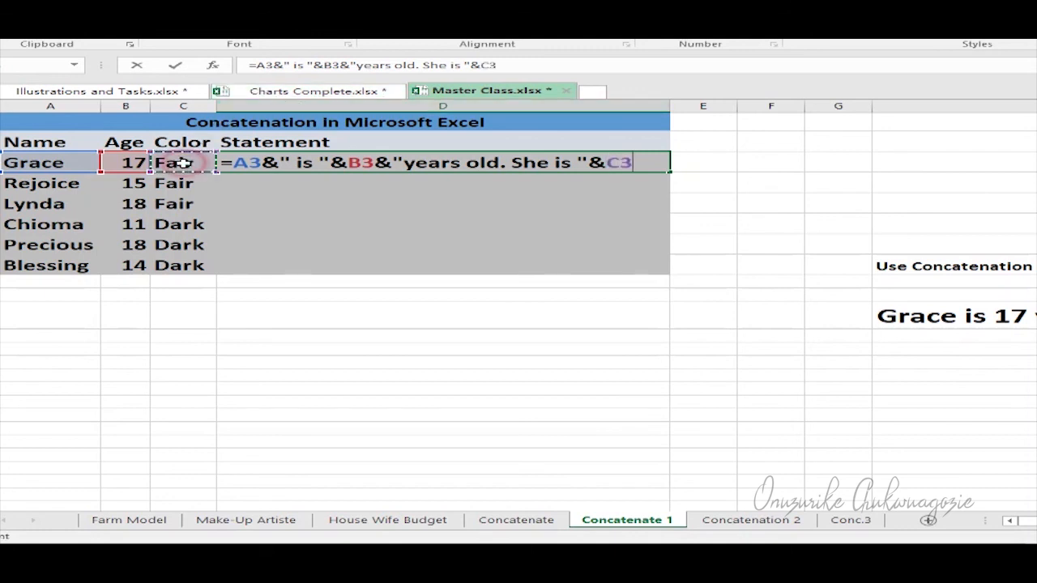
key("Return")
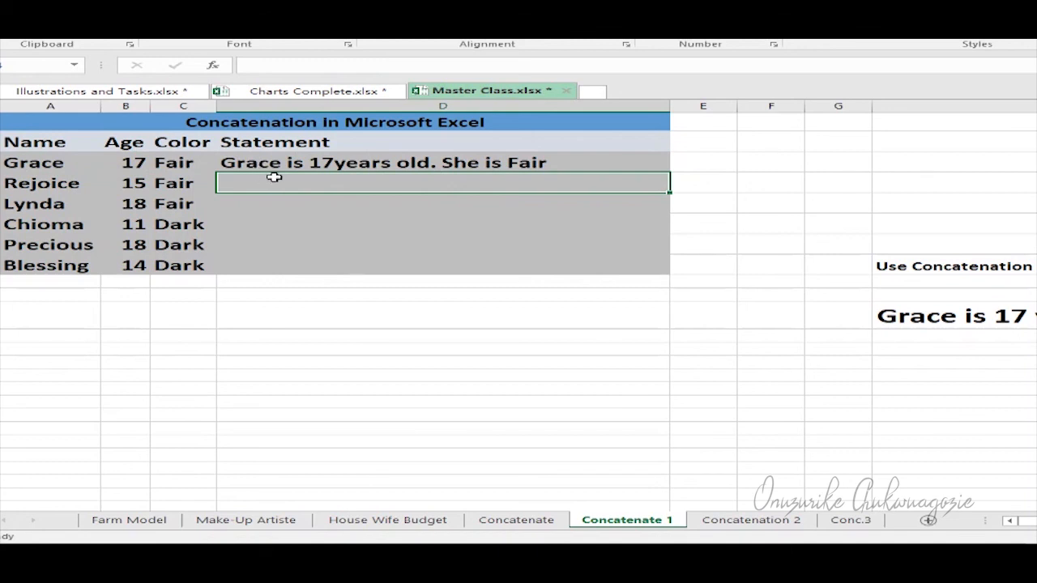
Step: Edit the D3 formula to =A3&" is "&B3&" years old. She is "&C3 so a space separates the age from "years"
left_click(329, 163)
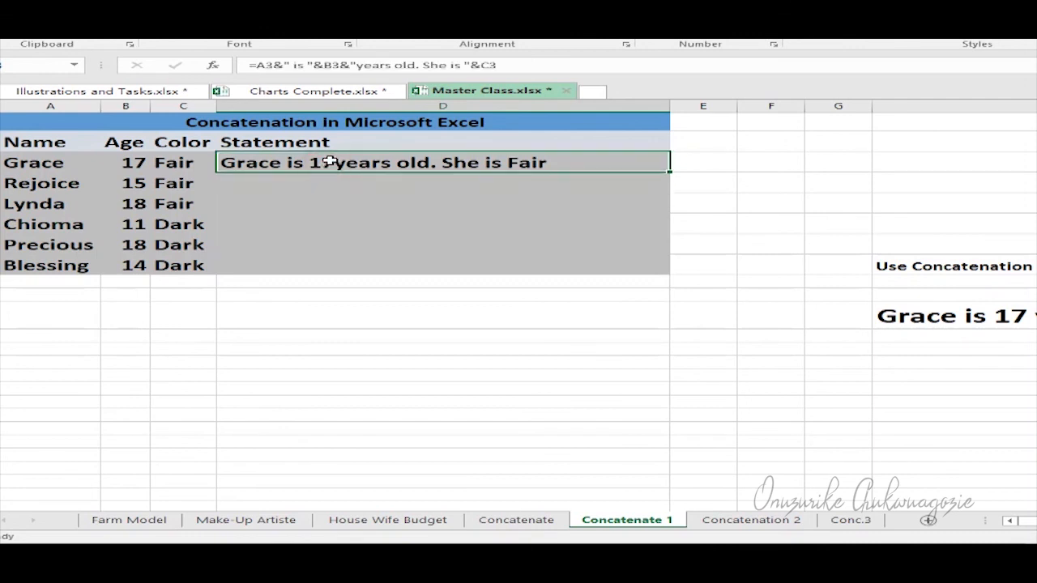
left_click(354, 65)
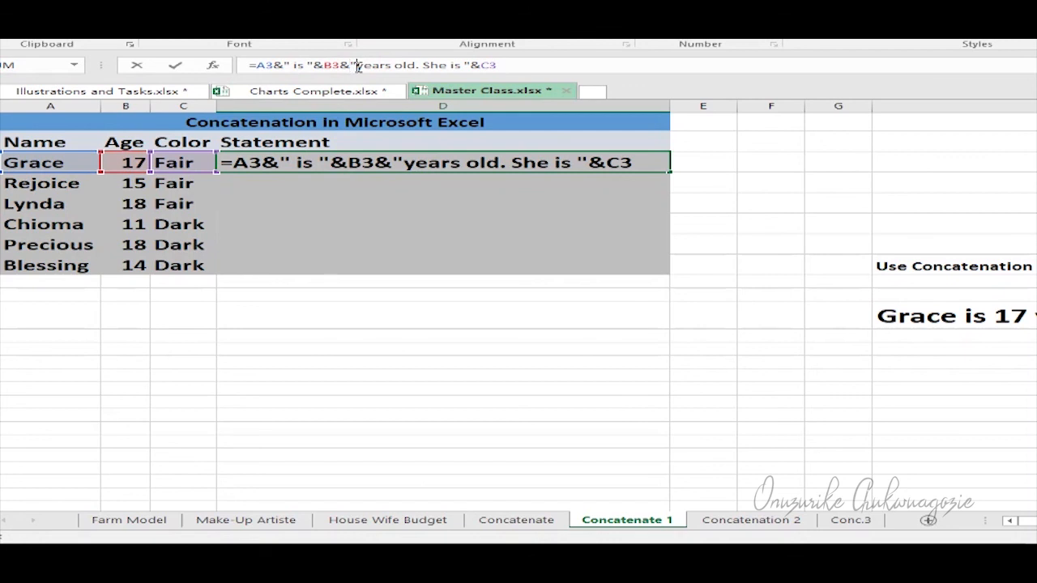
key("Return")
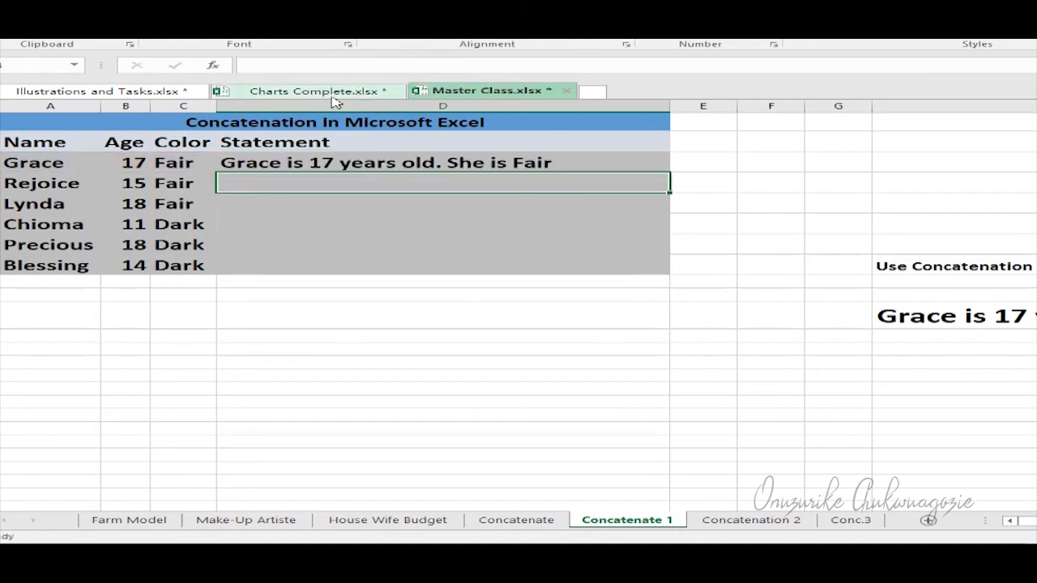
left_click(328, 162)
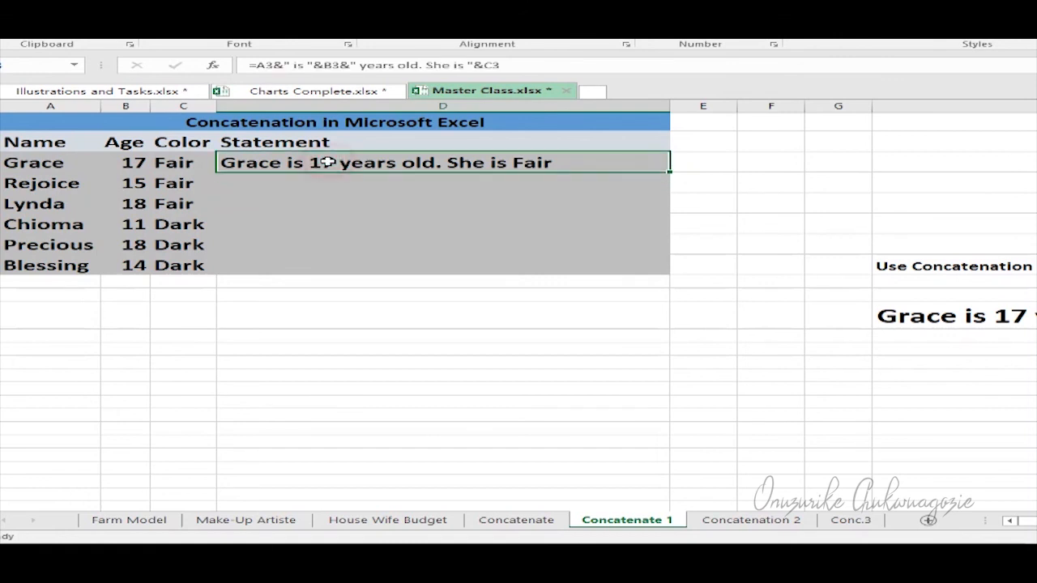